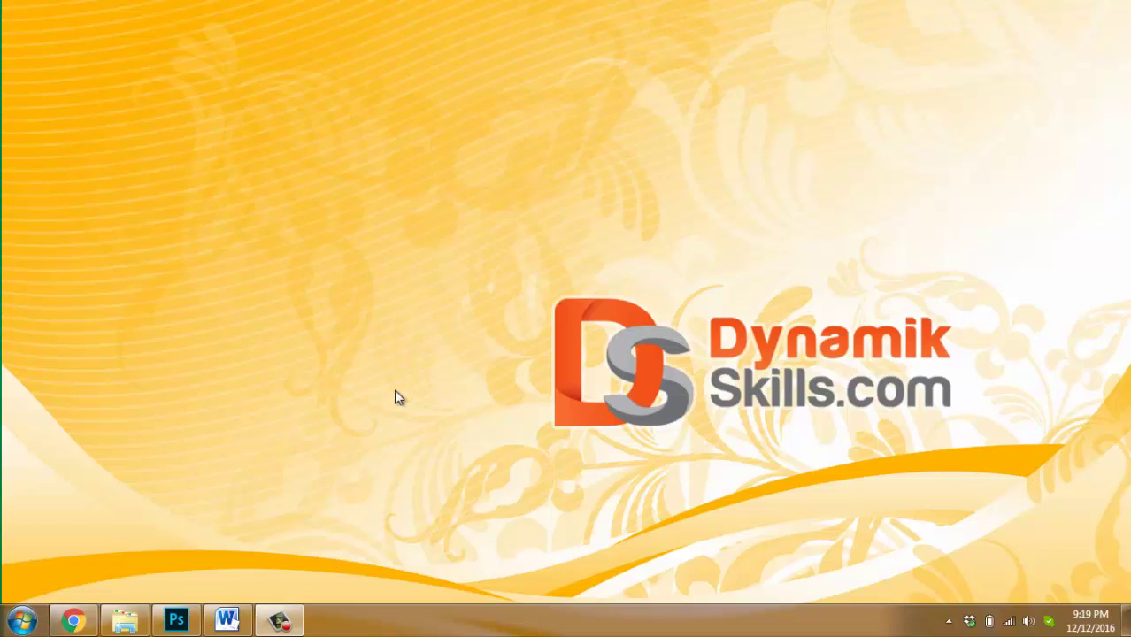
Step: Restore the SalesSheet_Meostar.psd document in Photoshop from the taskbar
click(181, 622)
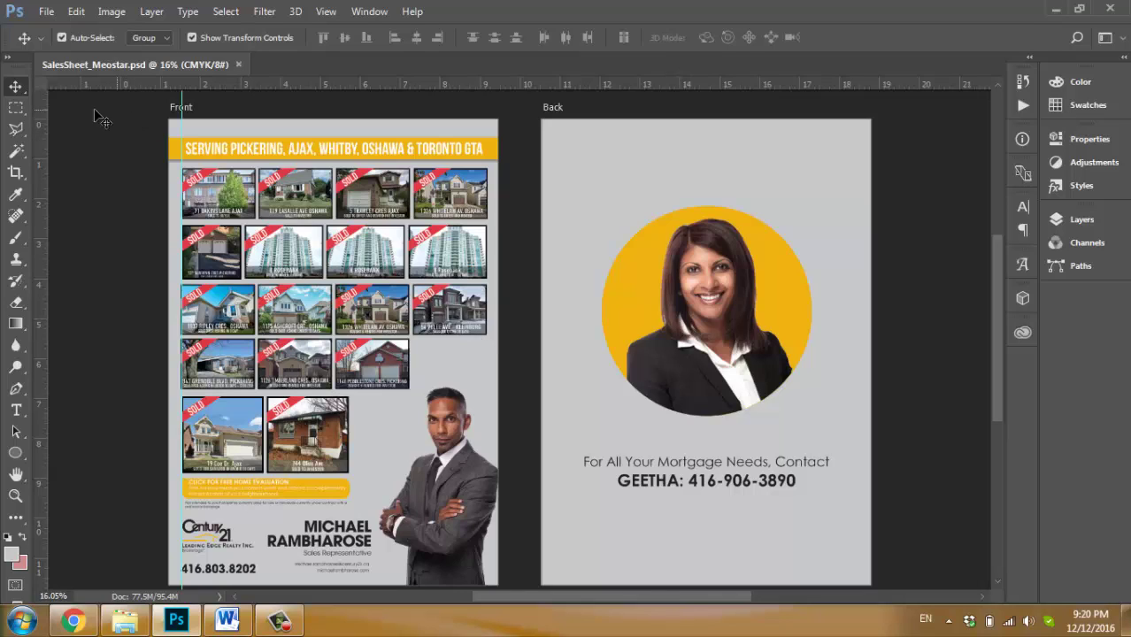
Step: Open the Artboards to PDF export dialog and adjust its JPEG quality slider
click(47, 11)
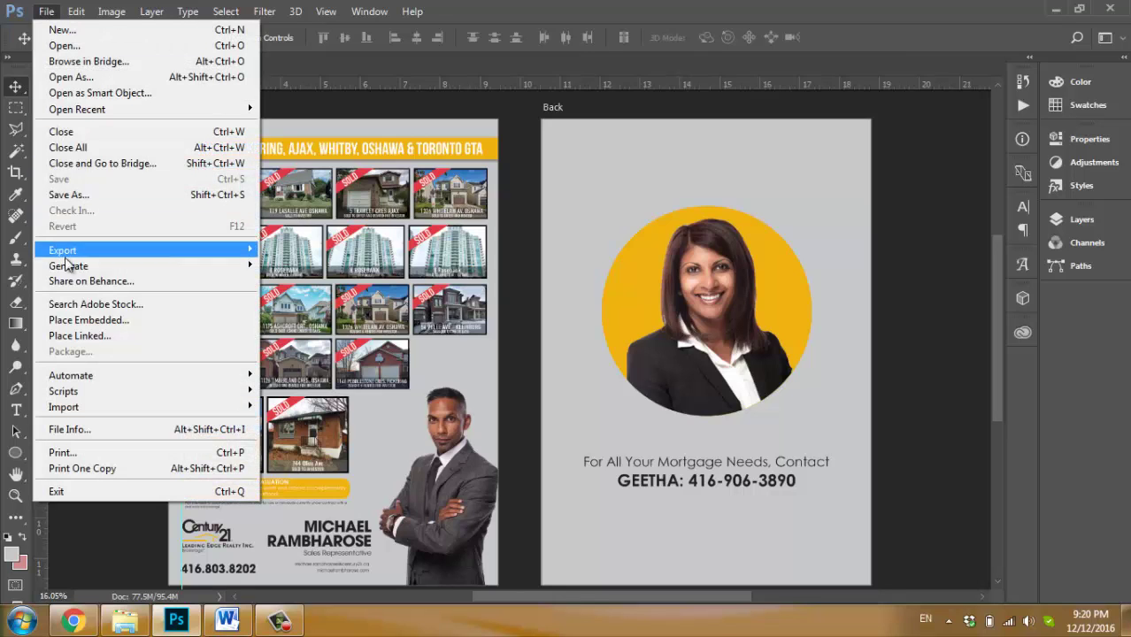
mouse_move(63, 250)
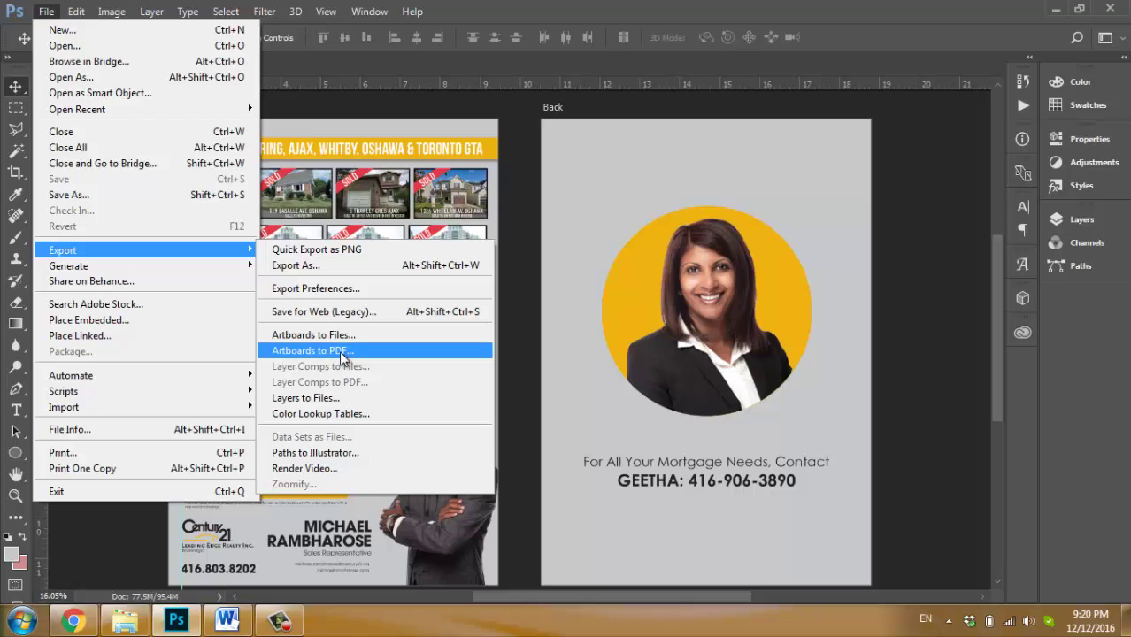
click(336, 358)
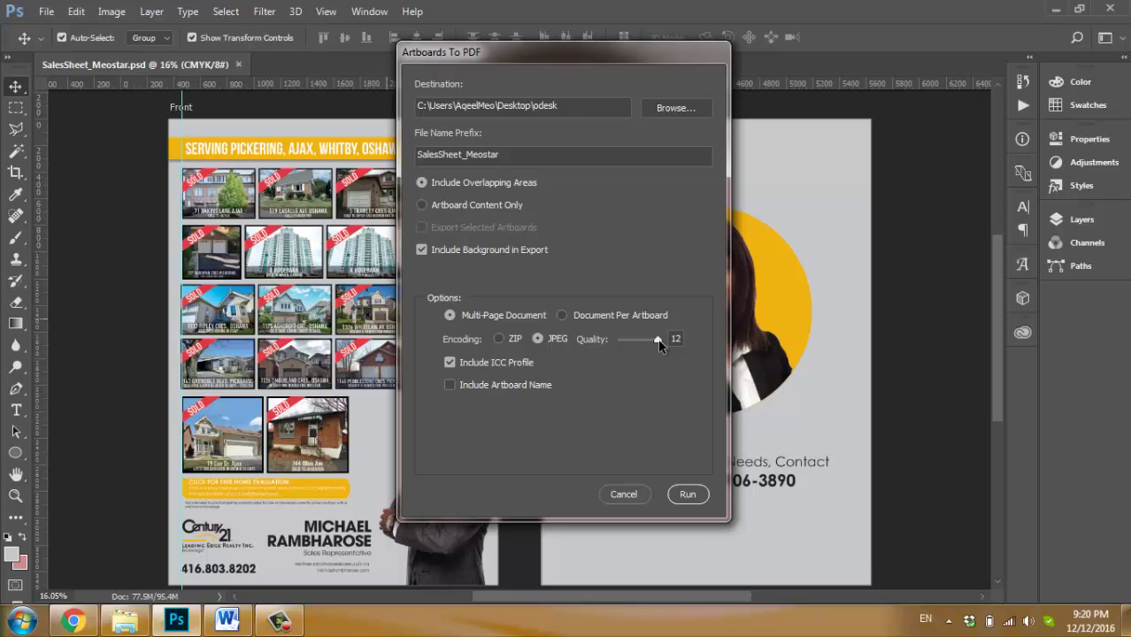
drag(658, 340, 647, 342)
Step: Browse destination folders through Desktop, home, Libraries and Documents, then close the chooser
click(684, 496)
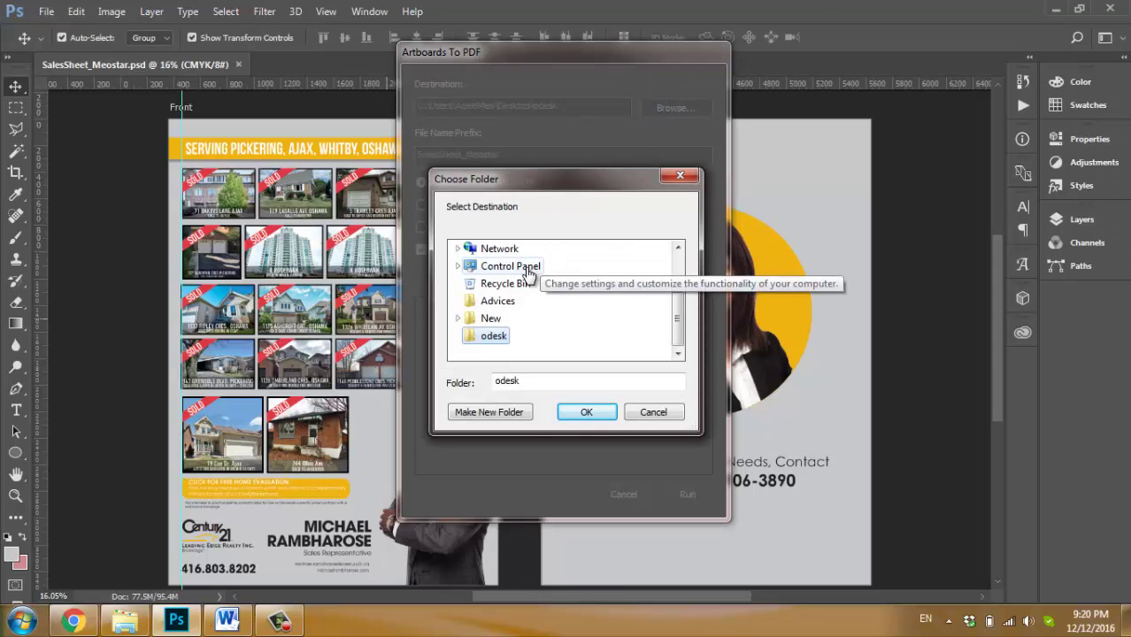
drag(678, 318, 680, 258)
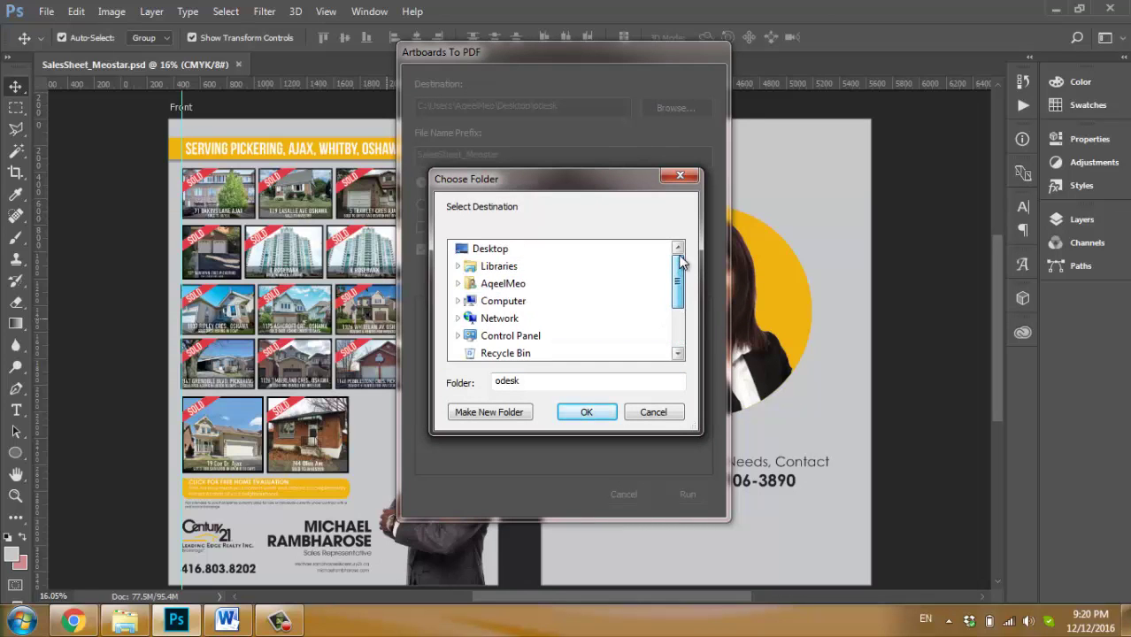
click(495, 249)
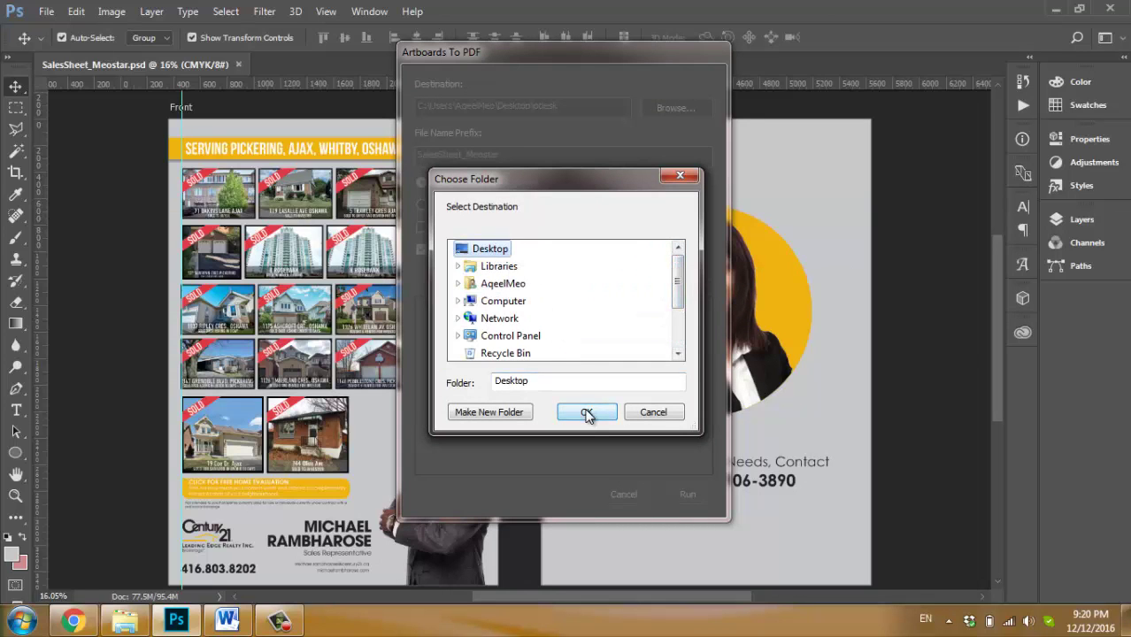
double_click(511, 284)
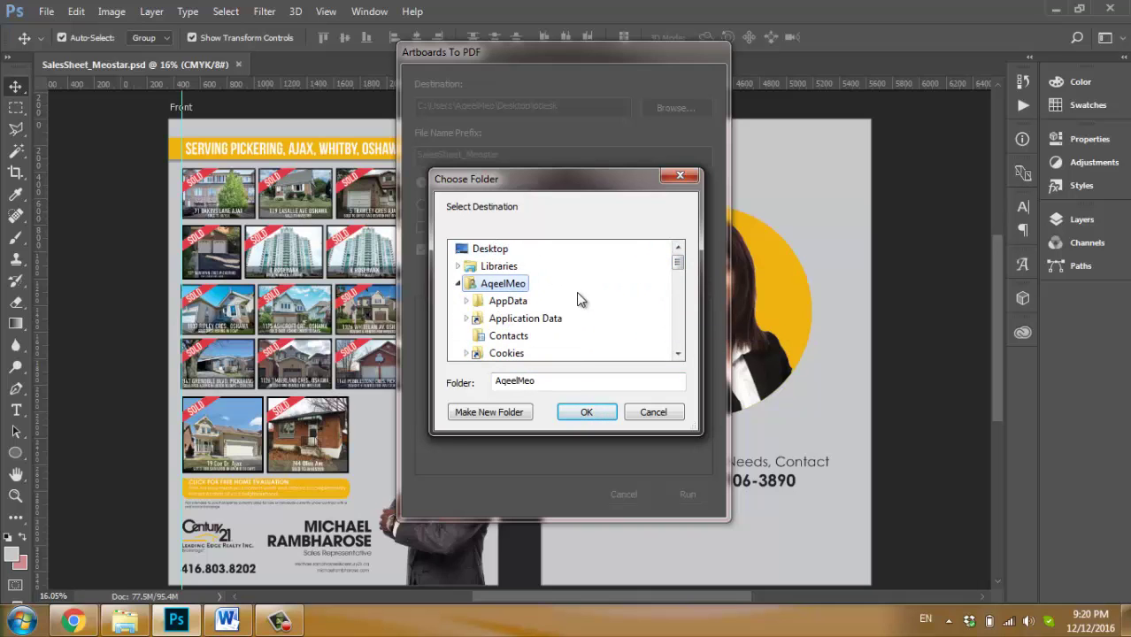
double_click(495, 266)
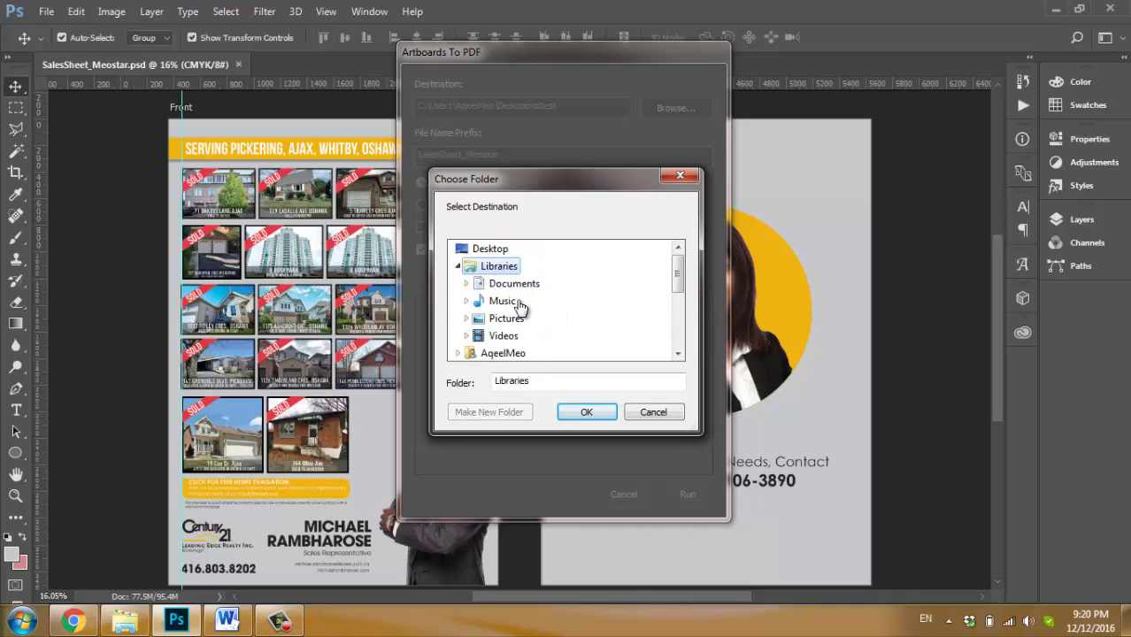
double_click(513, 283)
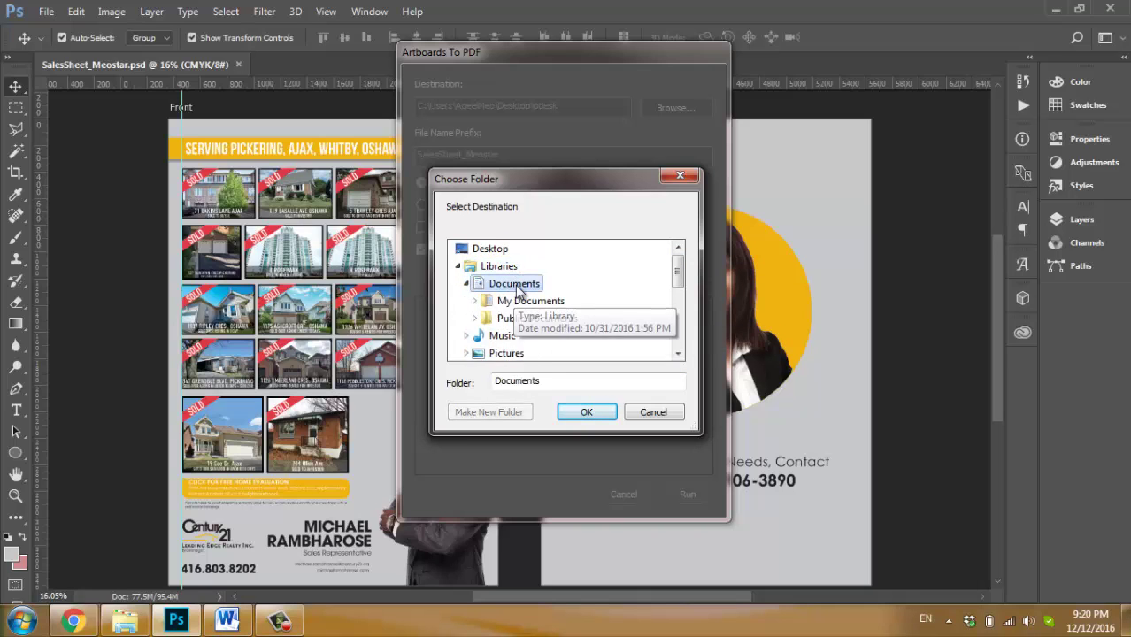
click(588, 412)
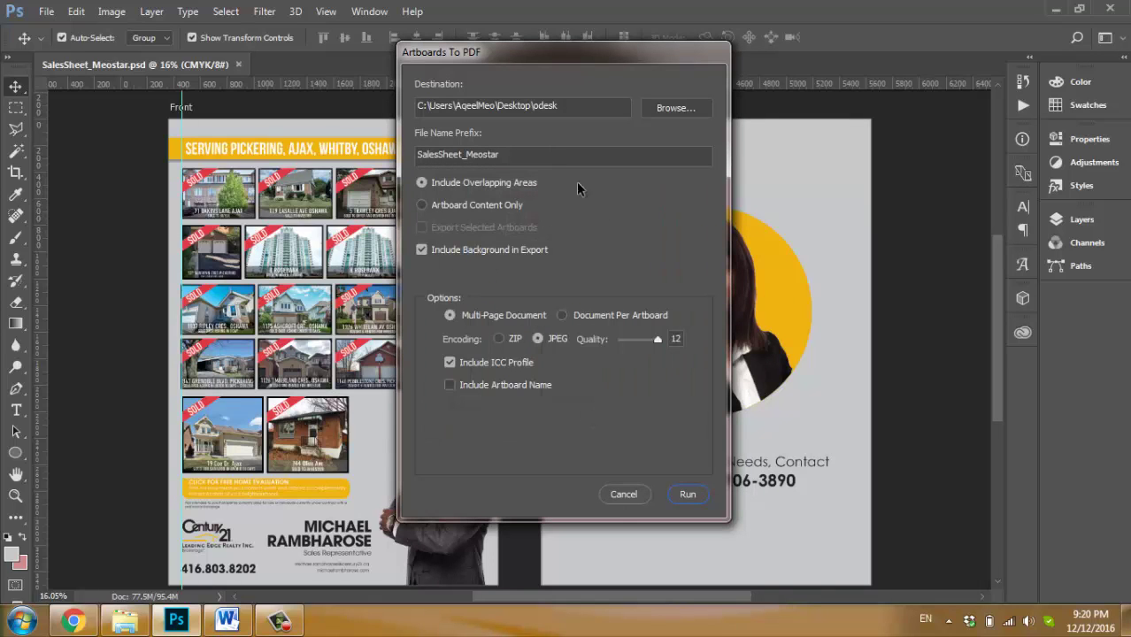
Step: Create 'New folder' inside odesk and confirm it as the PDF destination
click(652, 113)
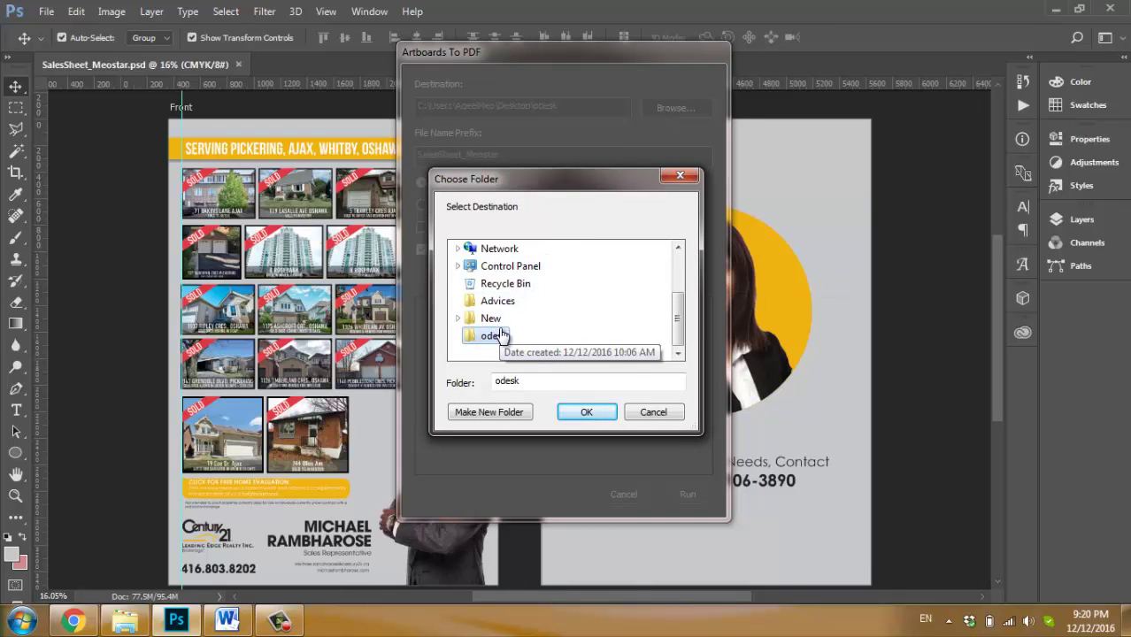
click(501, 412)
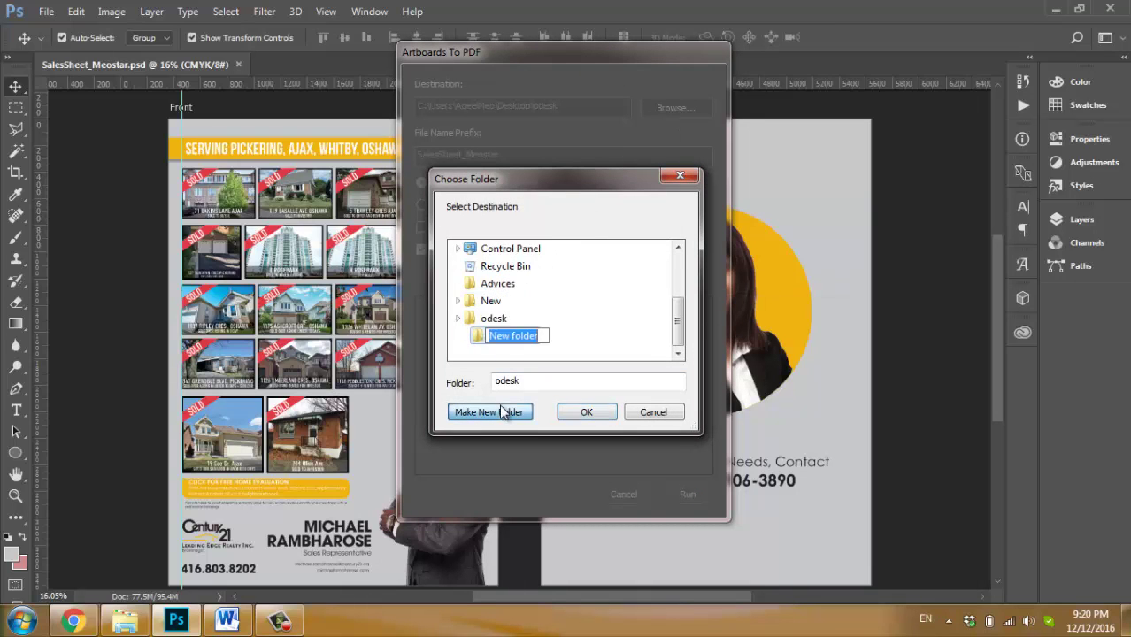
click(586, 413)
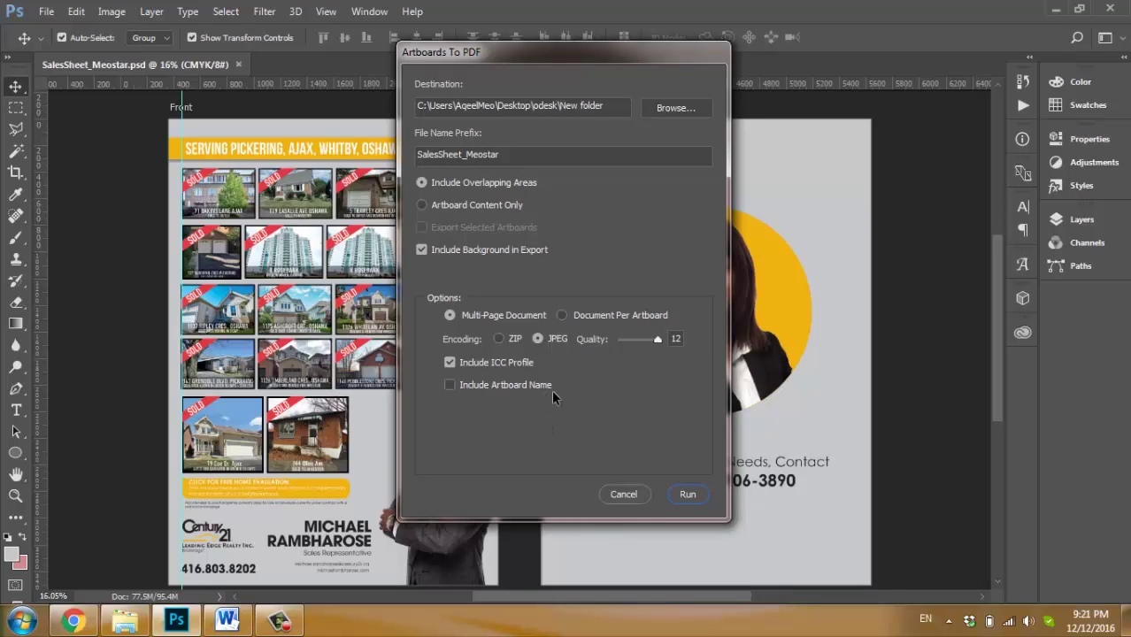
Step: Lower the JPEG quality, run the PDF export, and dismiss the success alert
click(640, 340)
click(689, 495)
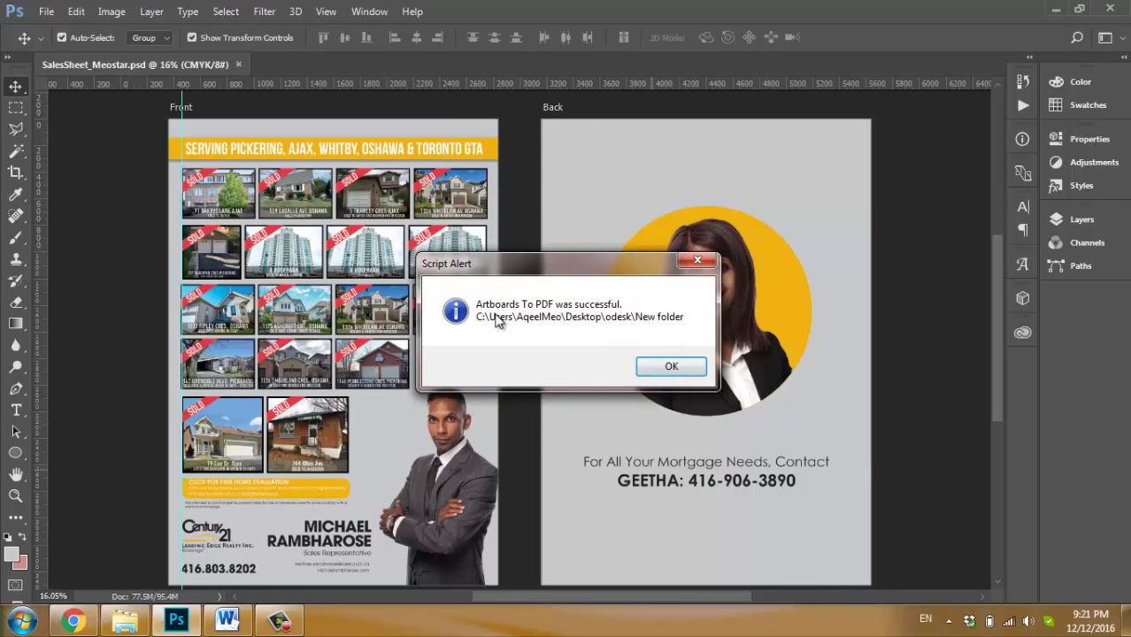
click(670, 366)
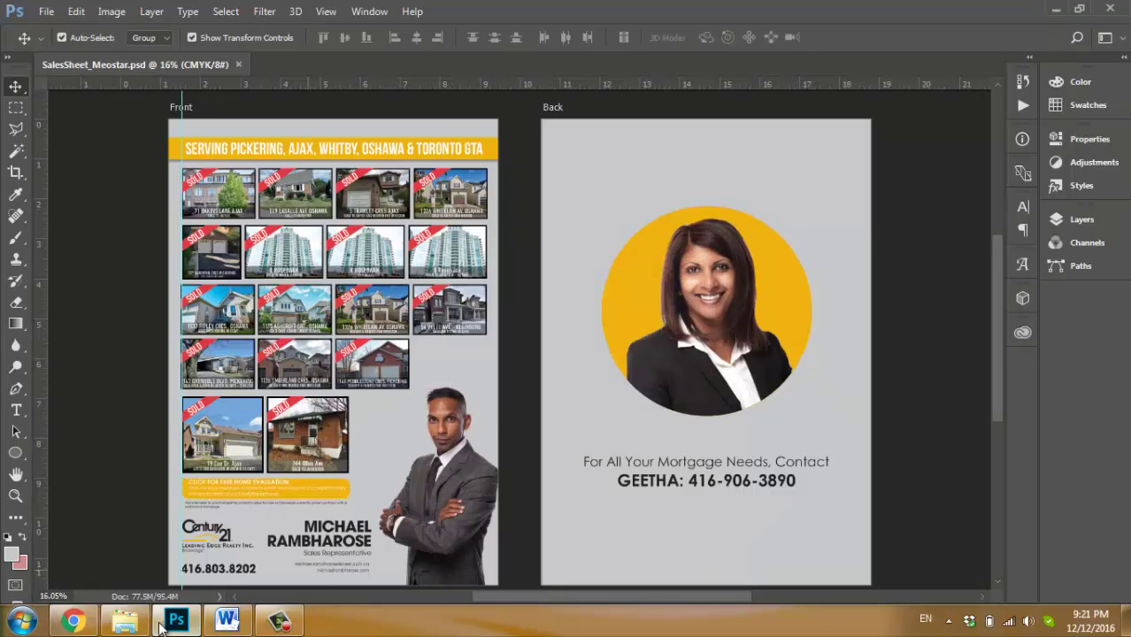
Step: In Explorer, navigate to Desktop\odesk\New folder
click(128, 622)
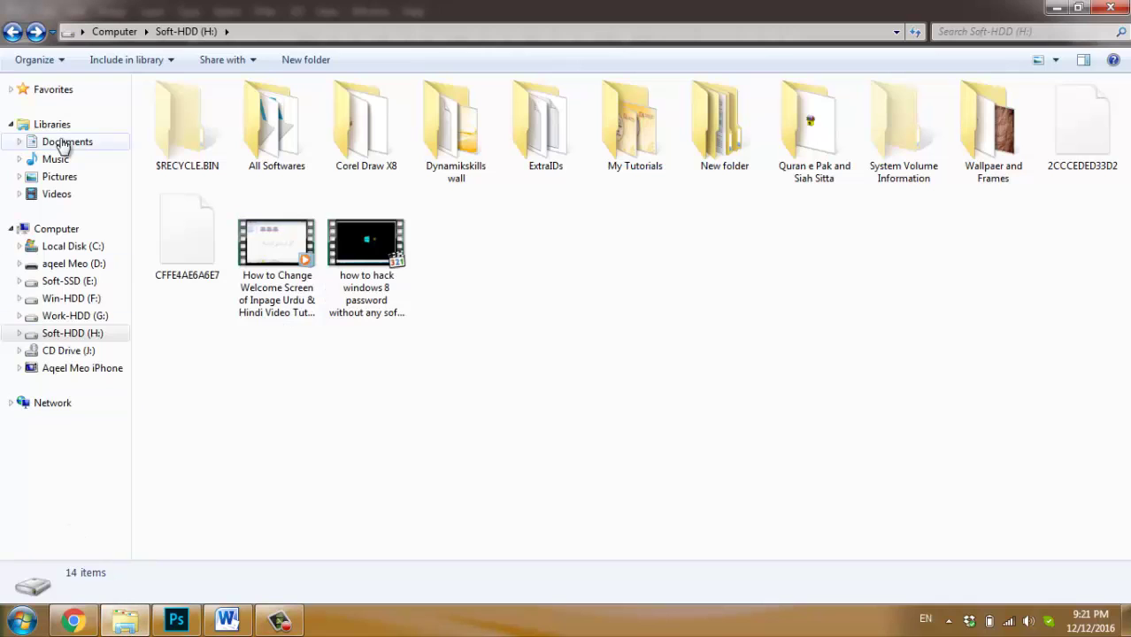
click(64, 230)
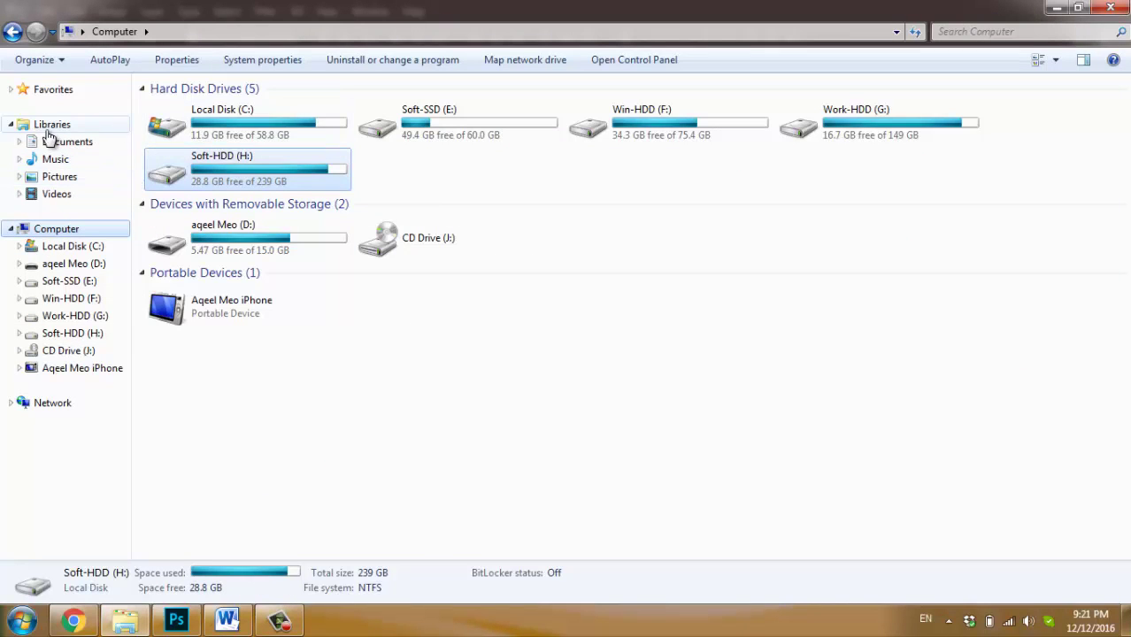
click(12, 90)
click(60, 107)
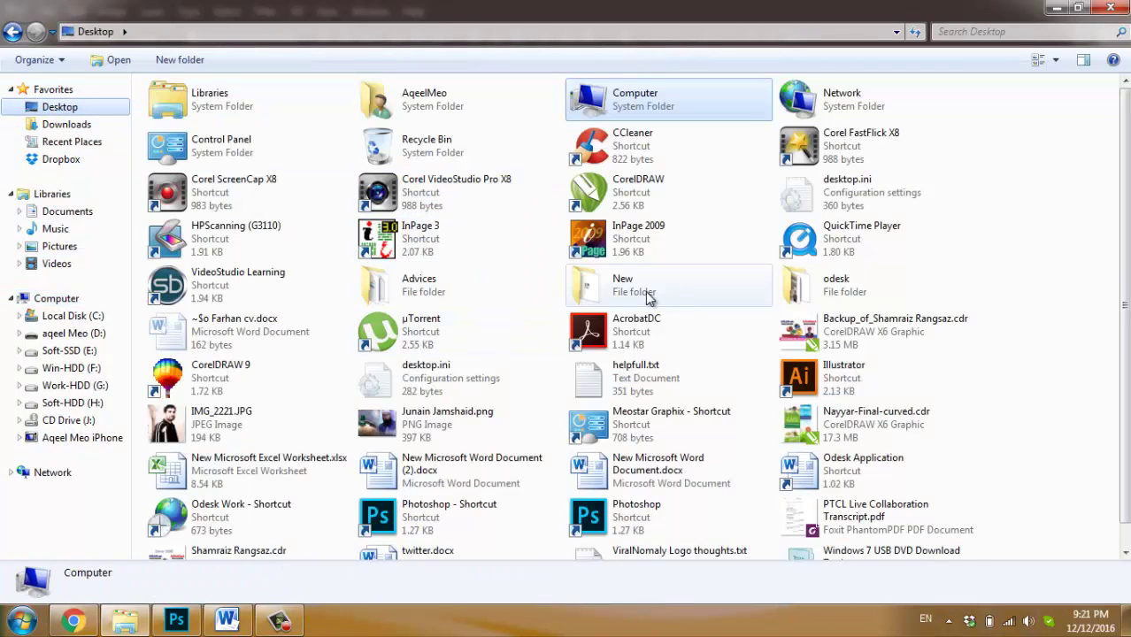
double_click(823, 283)
double_click(185, 123)
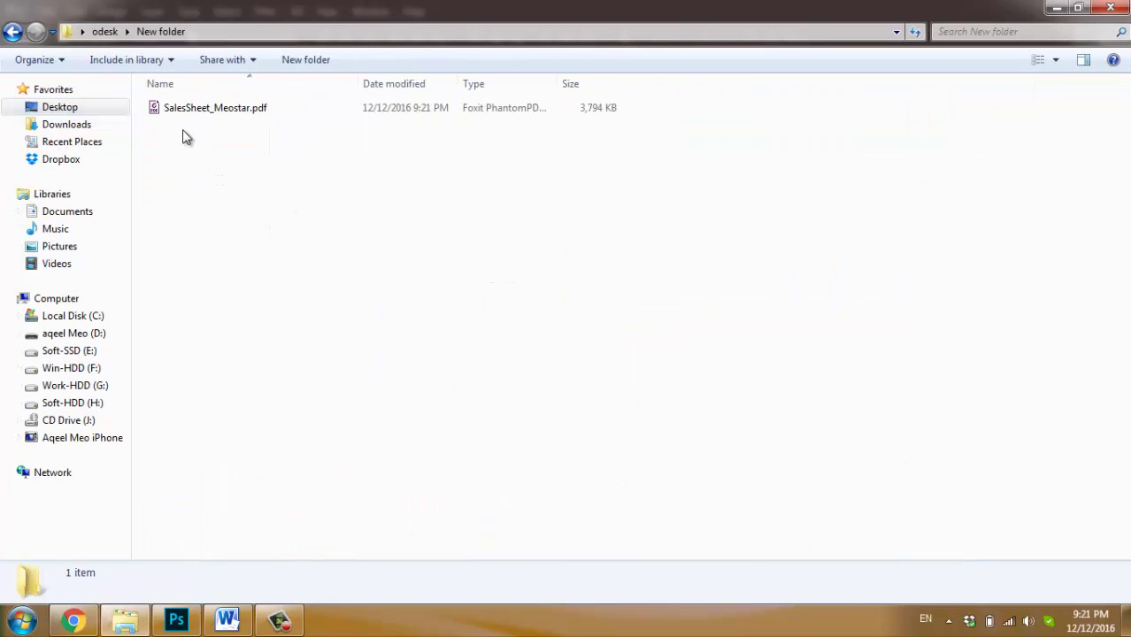
Step: Open SalesSheet_Meostar.pdf in the PDF viewer from its context menu
click(247, 108)
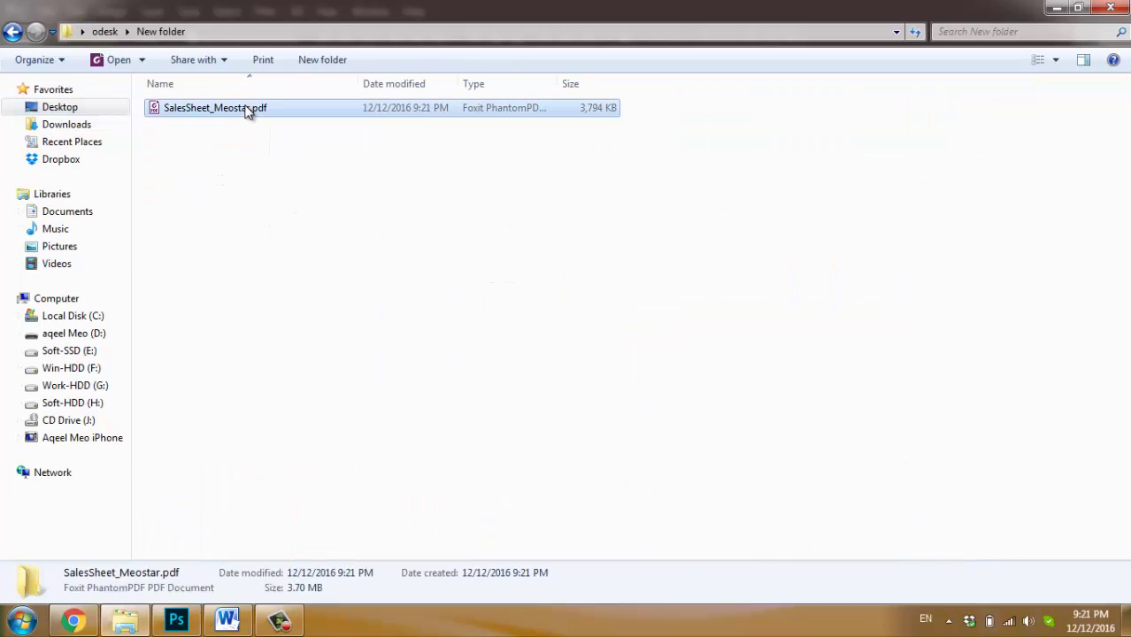
right_click(248, 108)
click(230, 109)
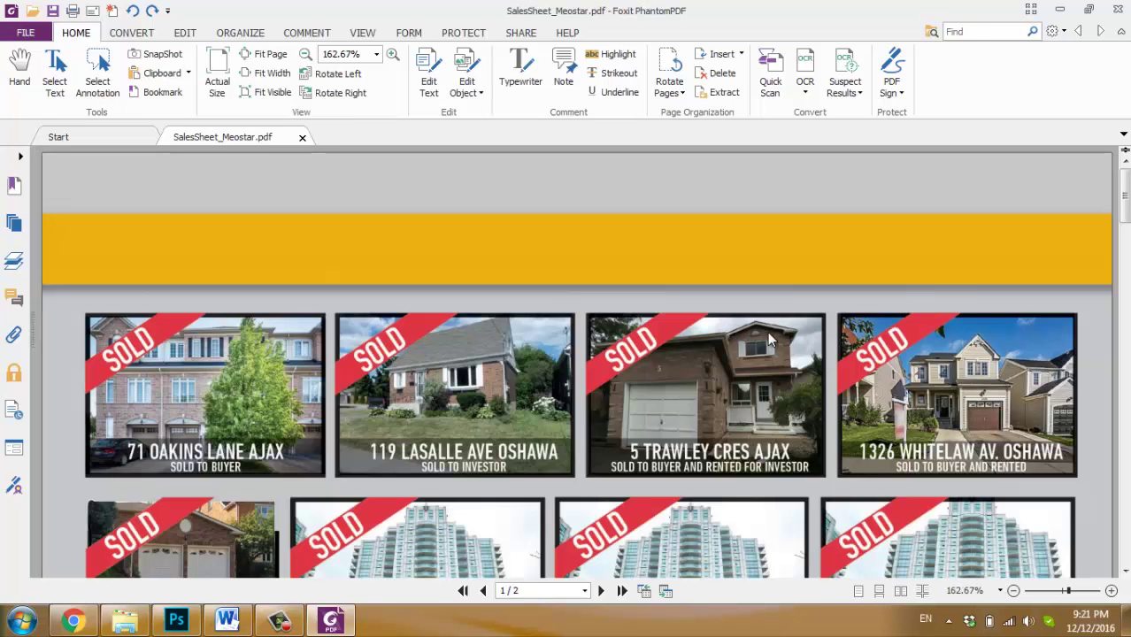
Step: Fit the page in Foxit, scroll down to page 2, then back to page 1
click(1042, 591)
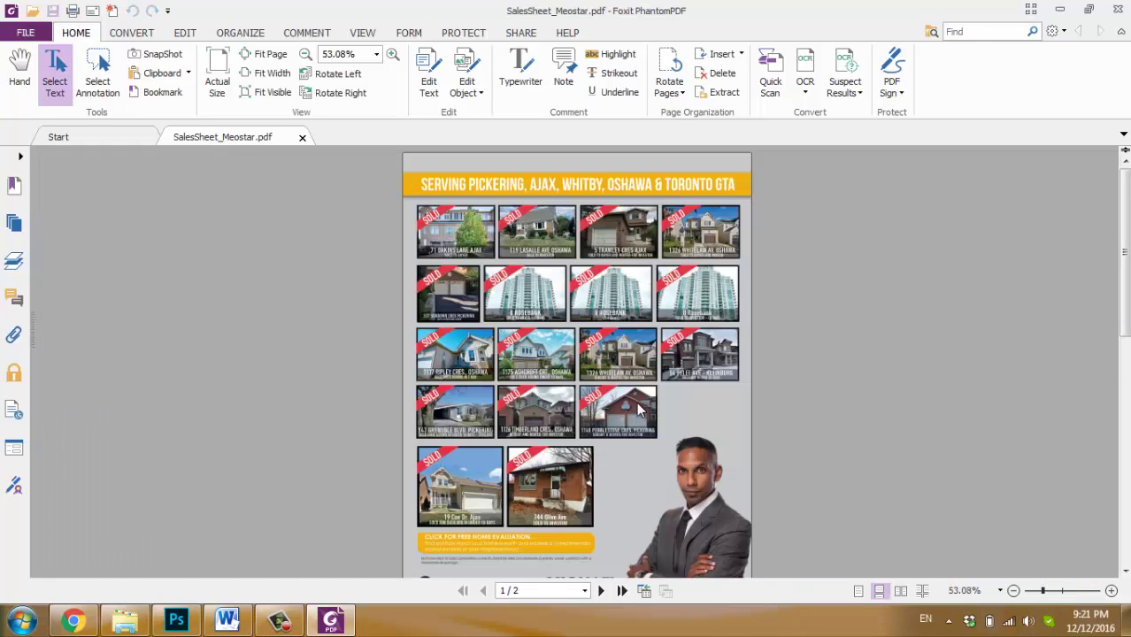
scroll(641, 400, down, 2)
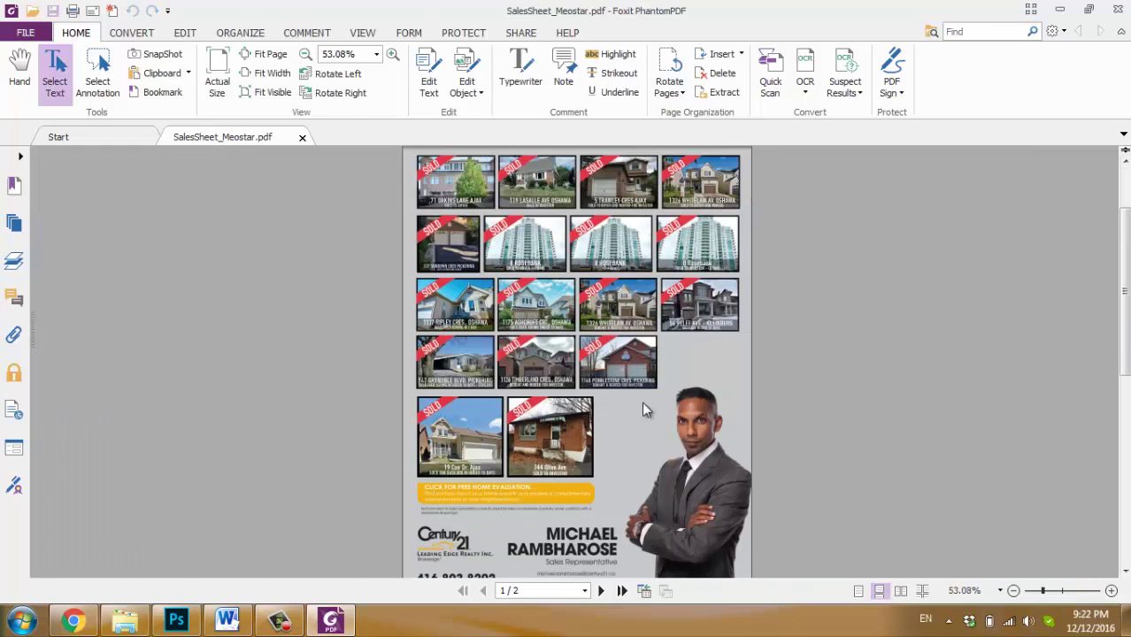
scroll(643, 405, down, 3)
scroll(643, 405, down, 6)
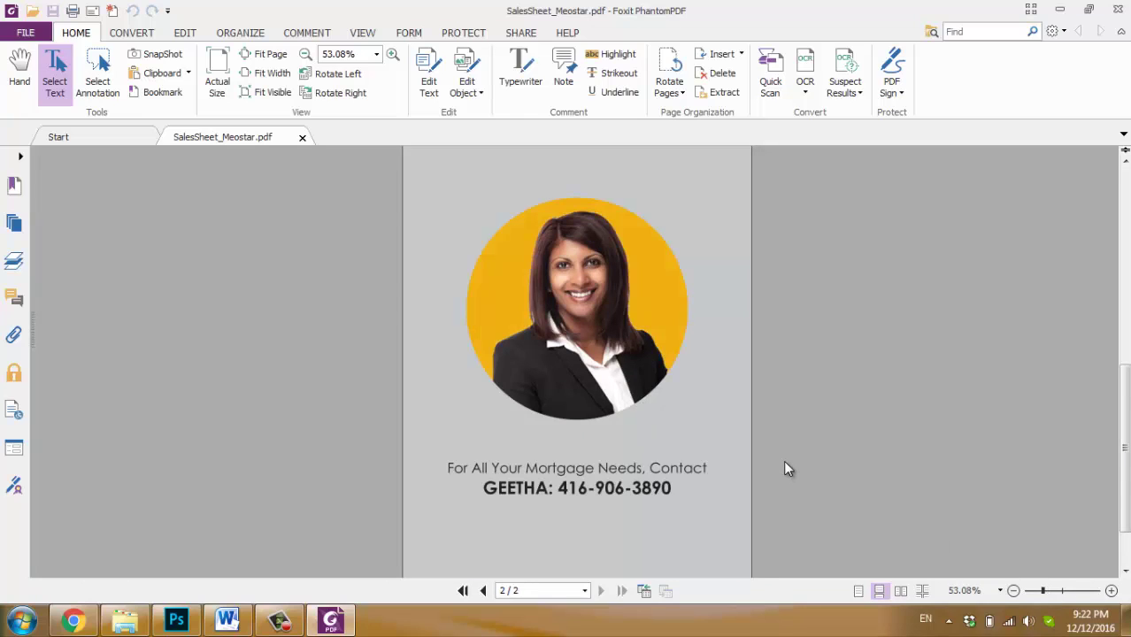
scroll(783, 461, up, 1)
scroll(725, 459, up, 2)
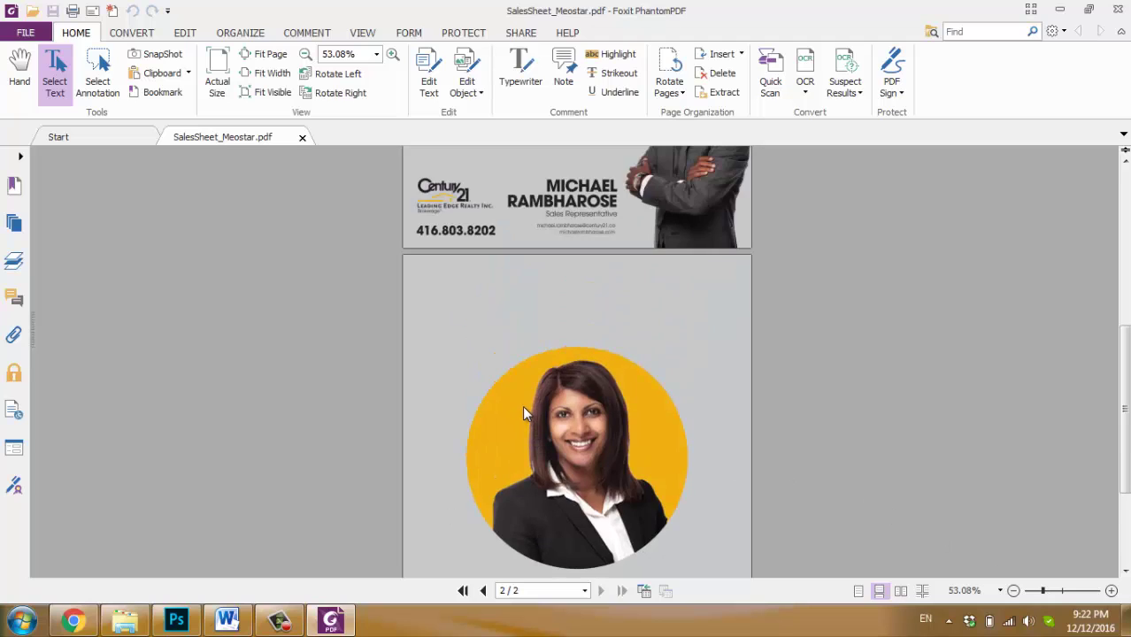